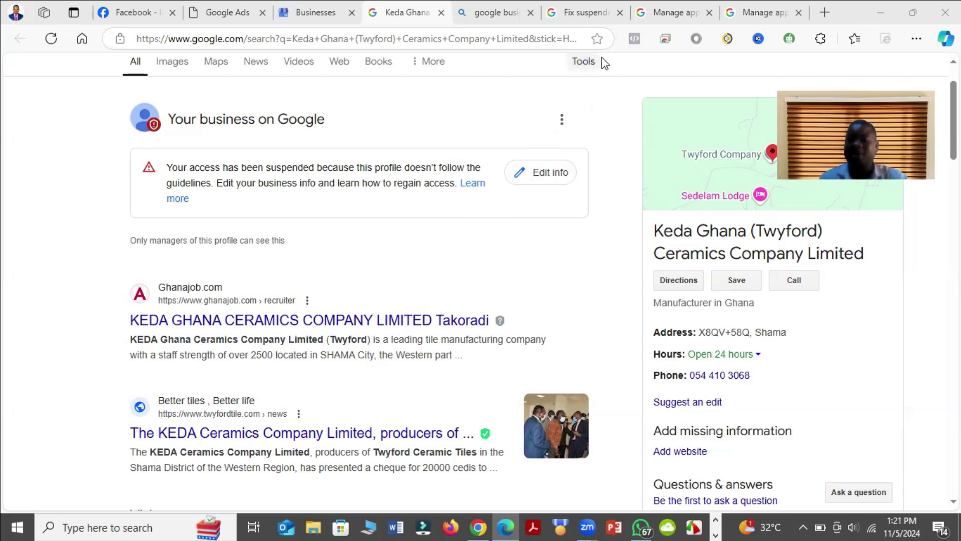
- Bring up the Bing results for 'google business suspended appeal' and focus the search query
mouse_move(499, 7)
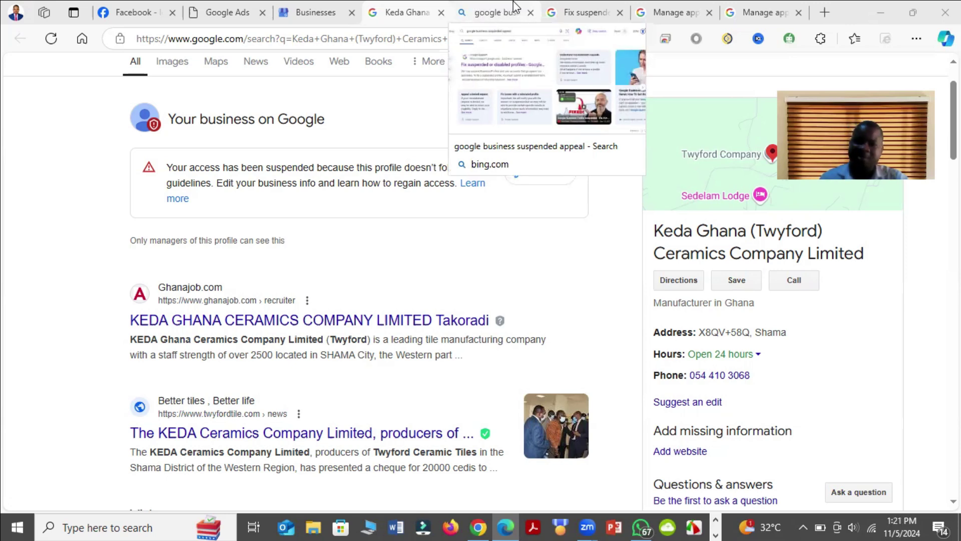
click(498, 8)
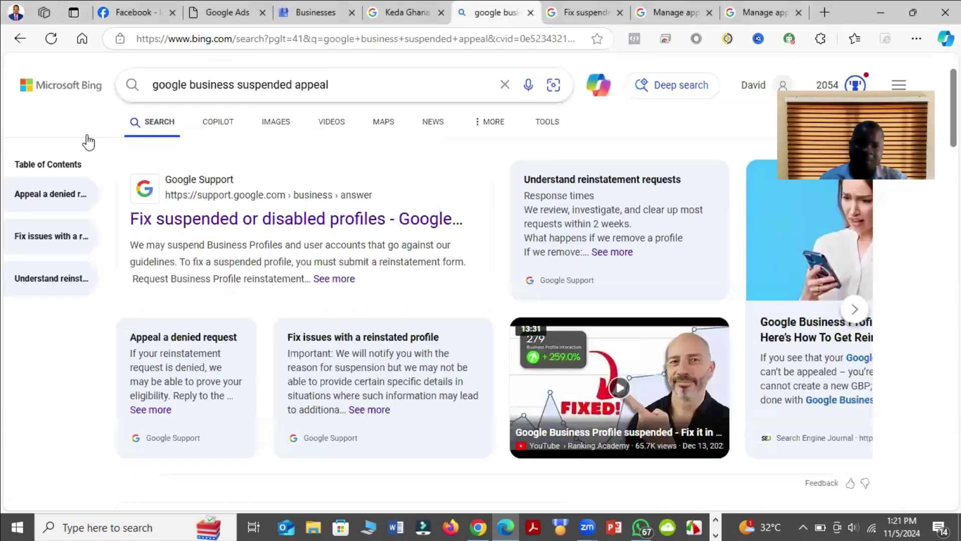
click(307, 86)
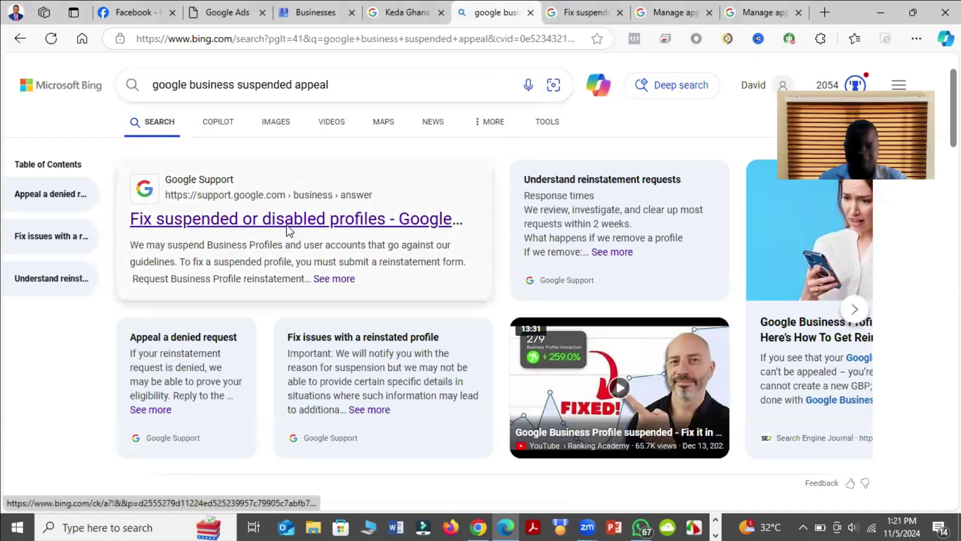
- Open the Fix suspended or disabled profiles article and scroll down to Submit your appeal
click(608, 4)
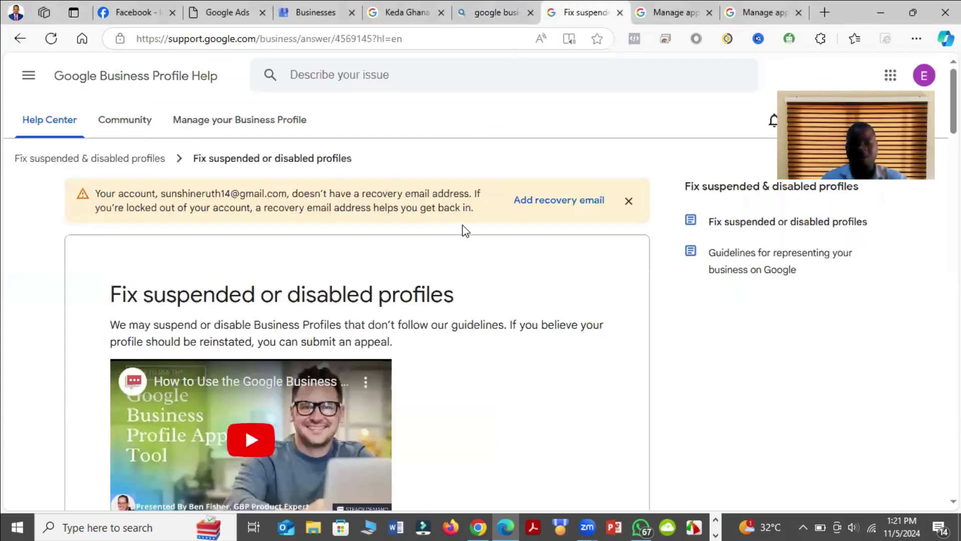
scroll(461, 229, down, 10)
scroll(281, 193, up, 10)
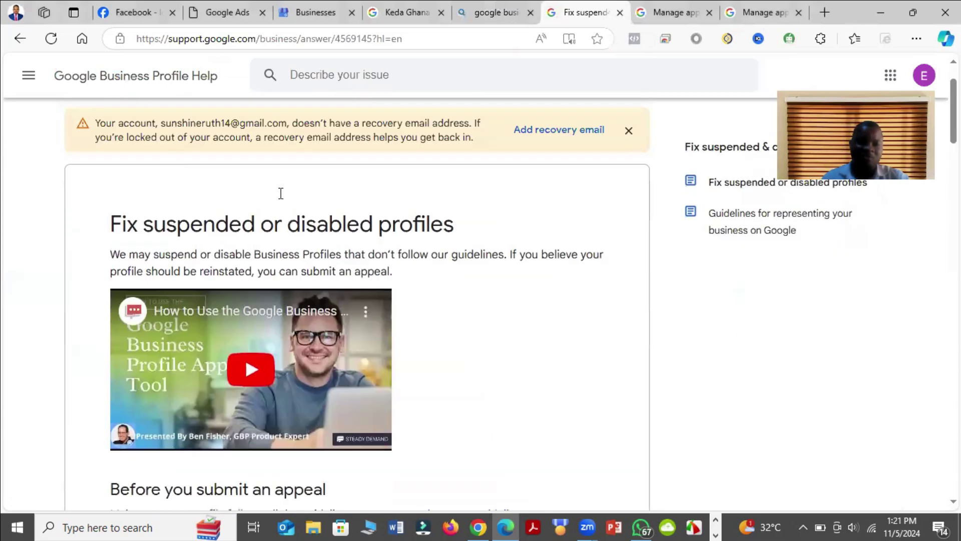
scroll(250, 320, down, 10)
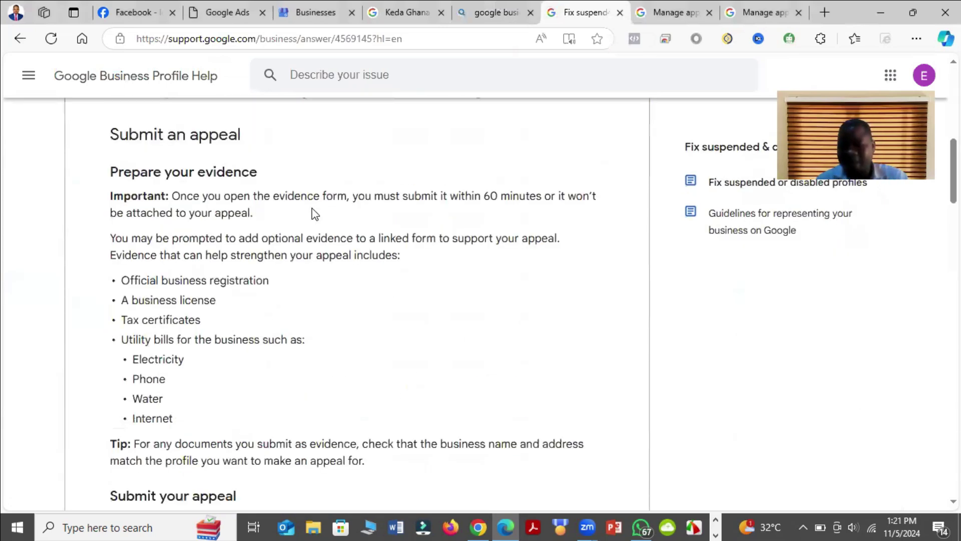
scroll(482, 366, down, 5)
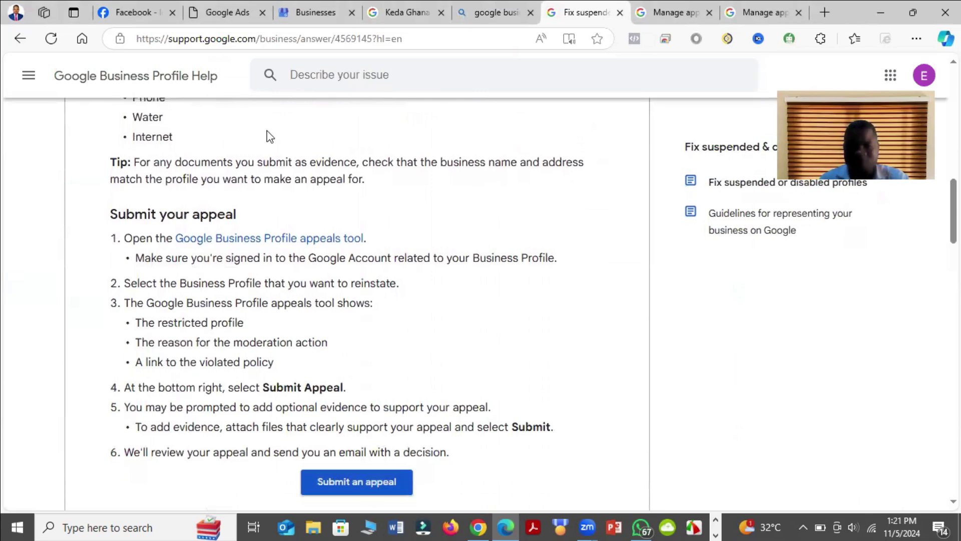
scroll(266, 130, up, 8)
scroll(253, 337, down, 10)
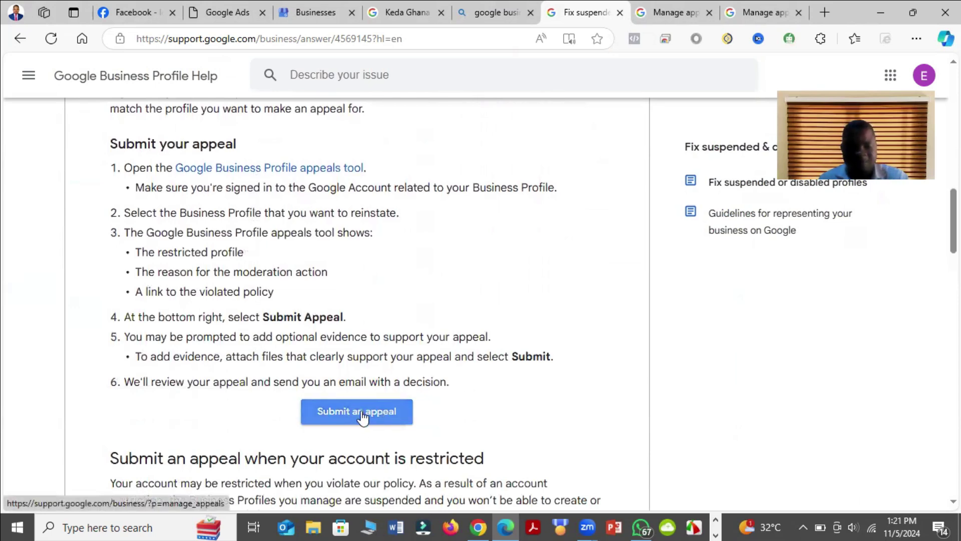
- Start an appeal with the article's Submit an appeal button
click(363, 417)
scroll(215, 336, up, 4)
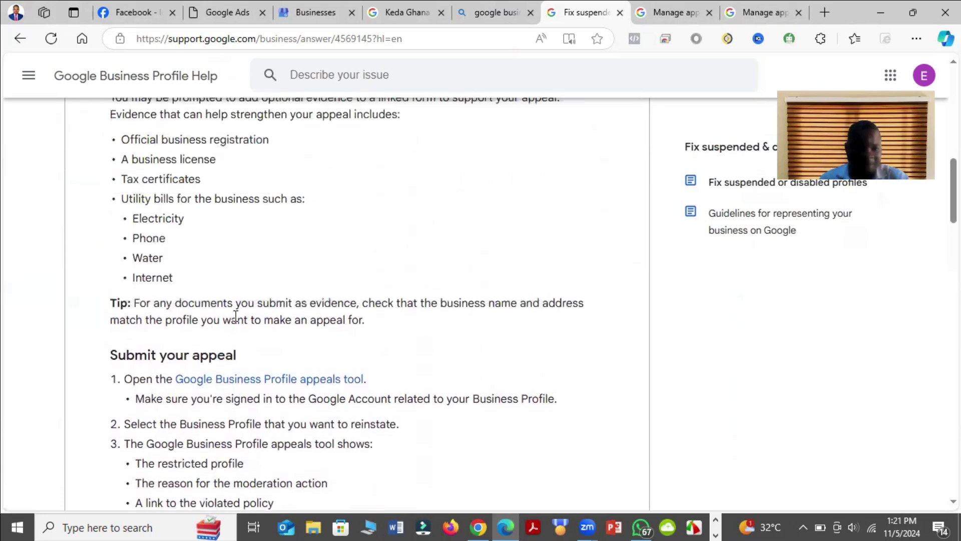
scroll(227, 230, up, 1)
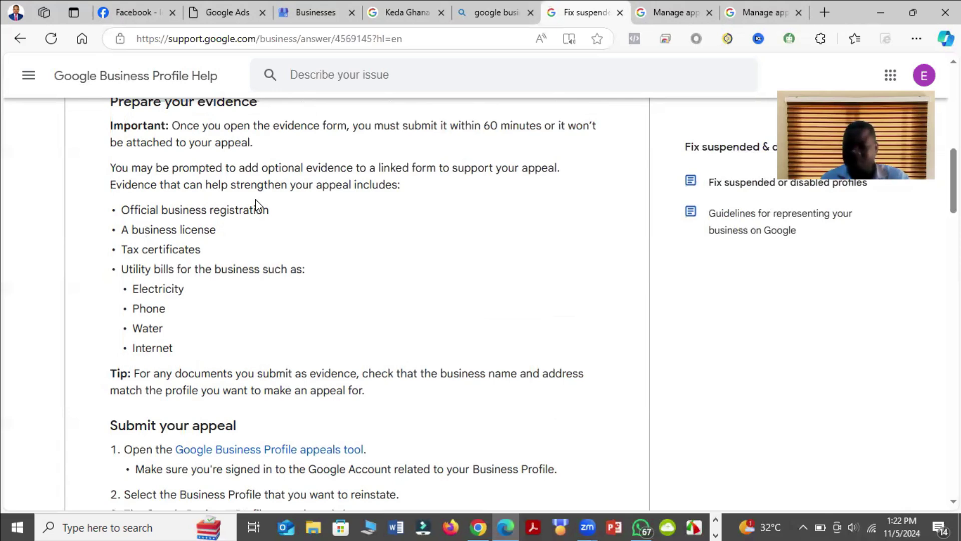
scroll(424, 350, down, 5)
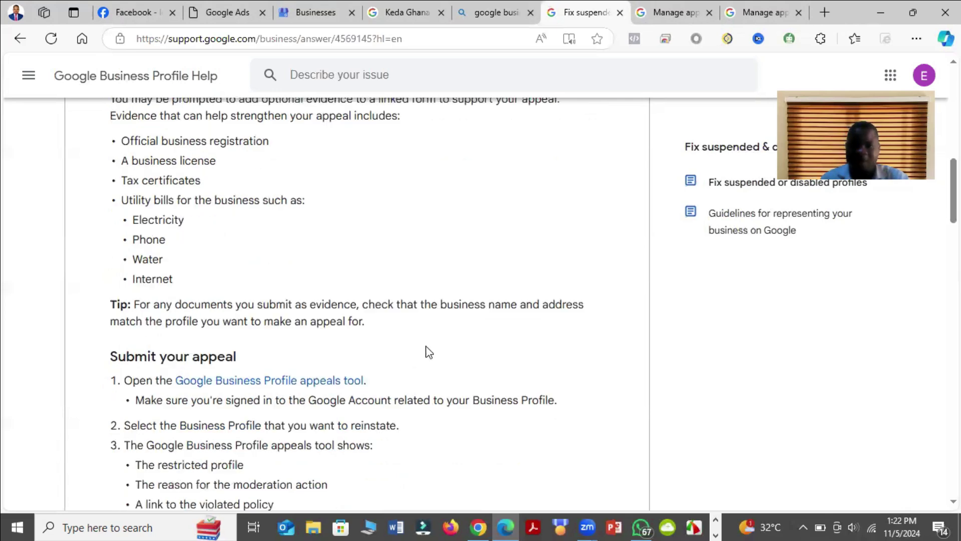
- Open the appeals tool and switch to the other Google account that manages the business profiles
click(383, 422)
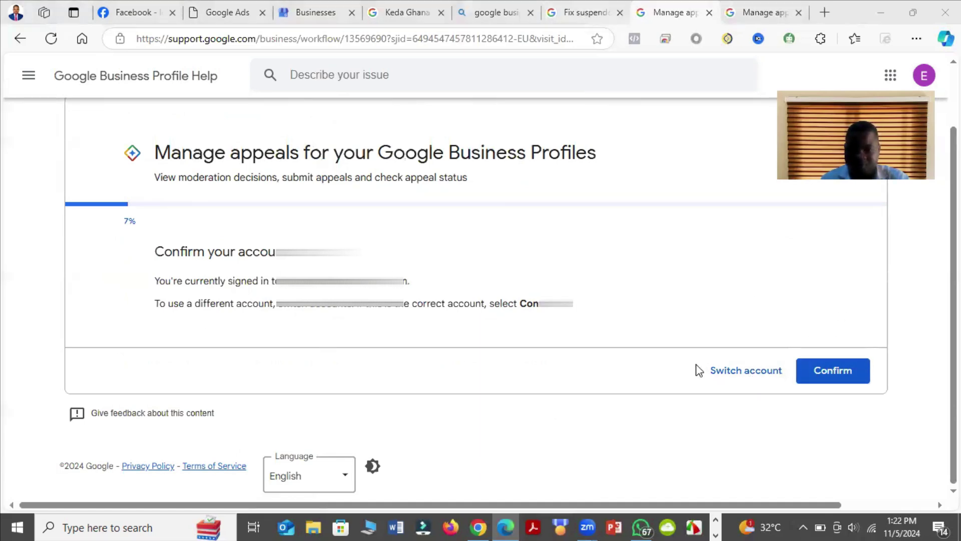
click(778, 382)
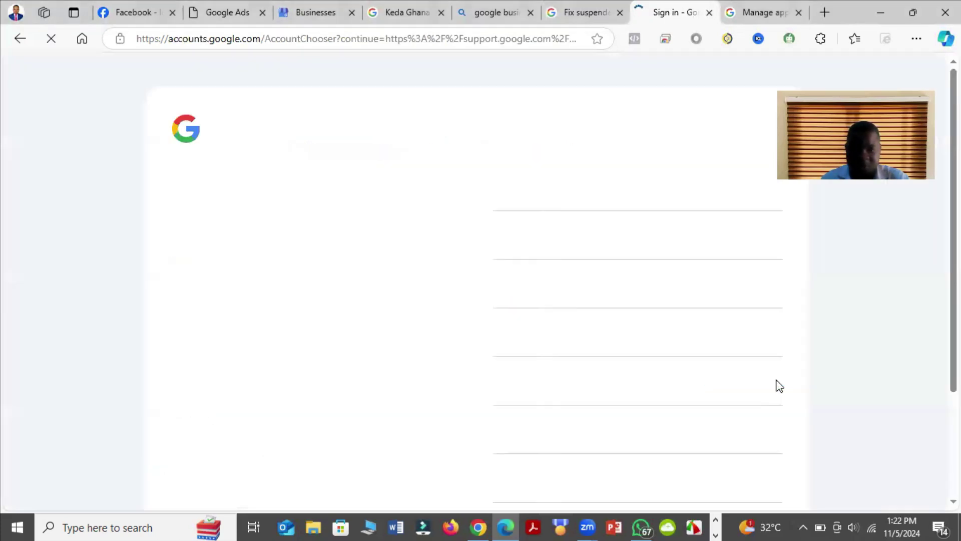
scroll(635, 352, down, 3)
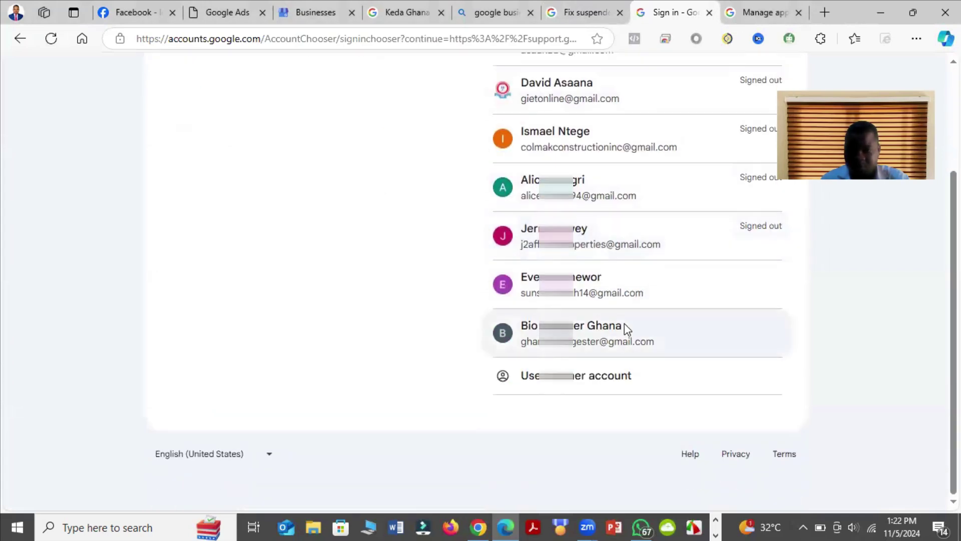
click(623, 332)
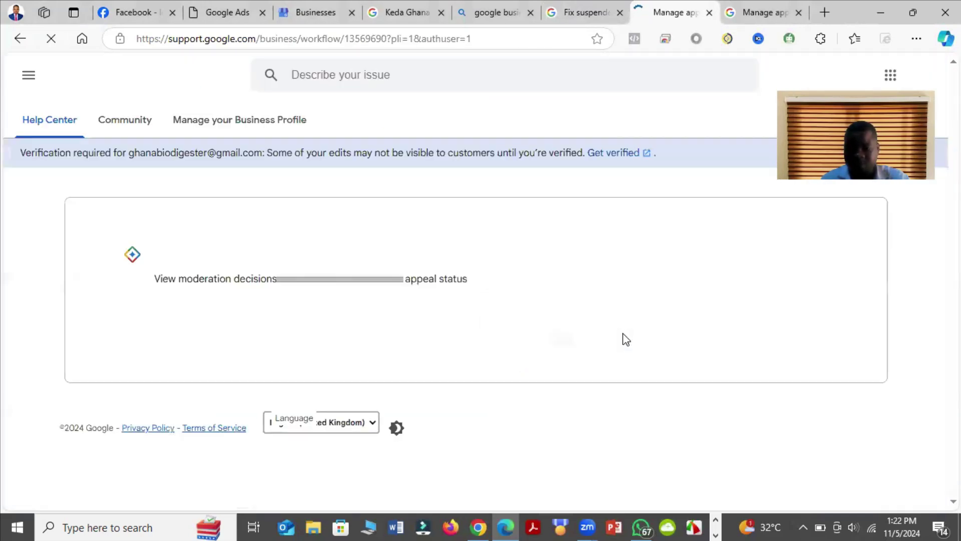
scroll(499, 312, down, 2)
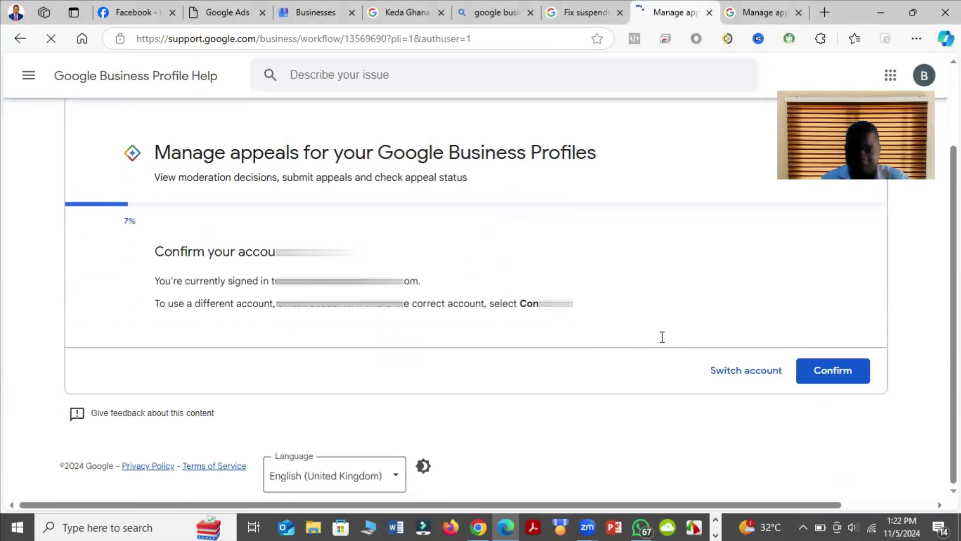
- Confirm the account, view the three listed profiles, and check their statuses in Business Profile Manager
click(826, 375)
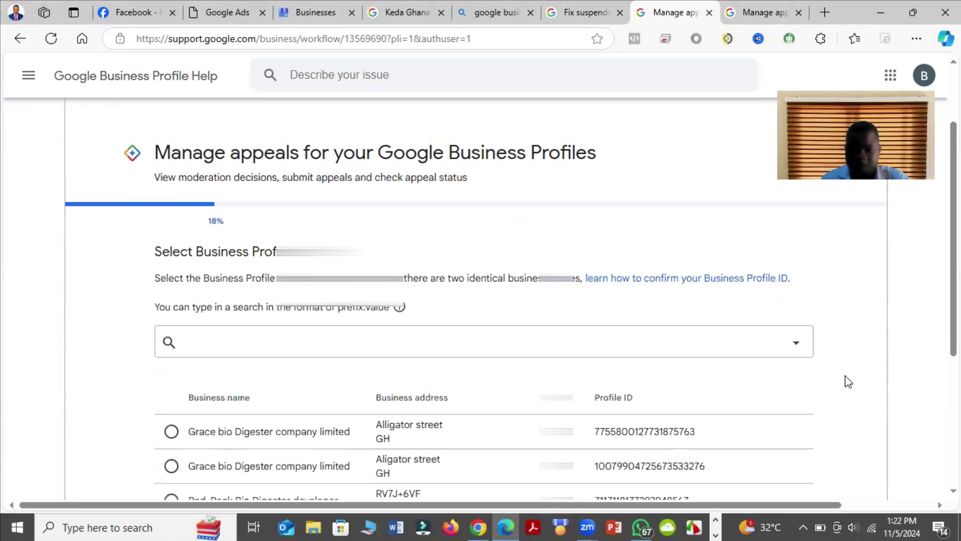
scroll(611, 386, down, 4)
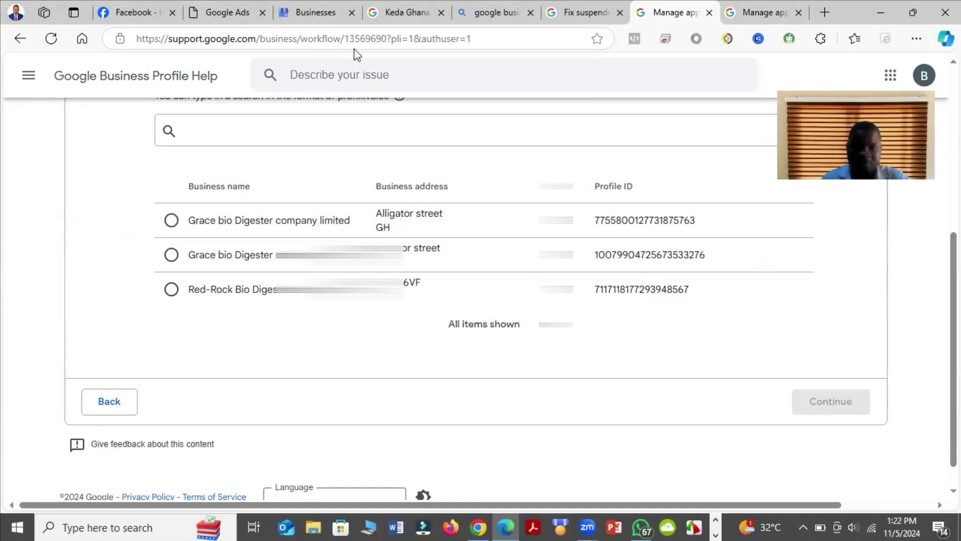
click(320, 12)
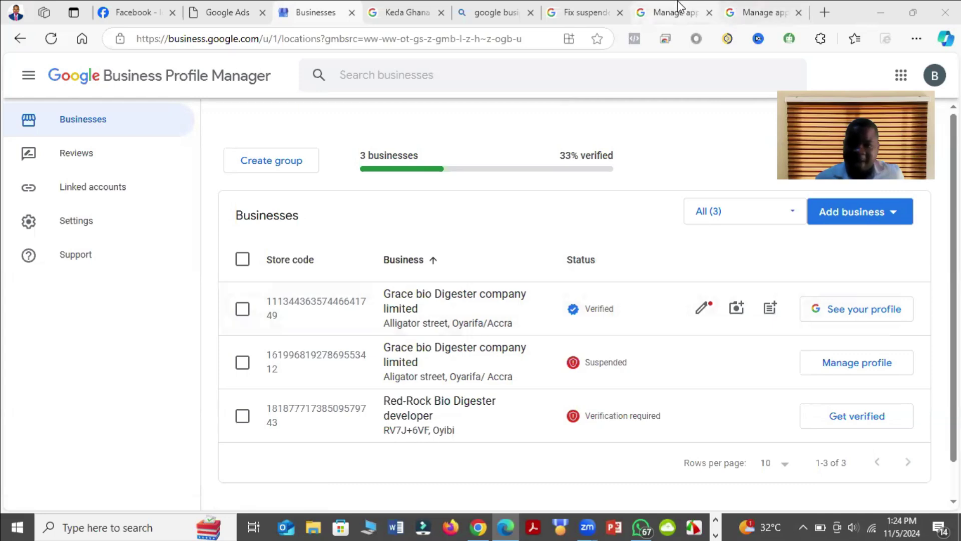
- Compare the appeals tool's profile list with Business Profile Manager, where the second Digester profile is Suspended
click(671, 10)
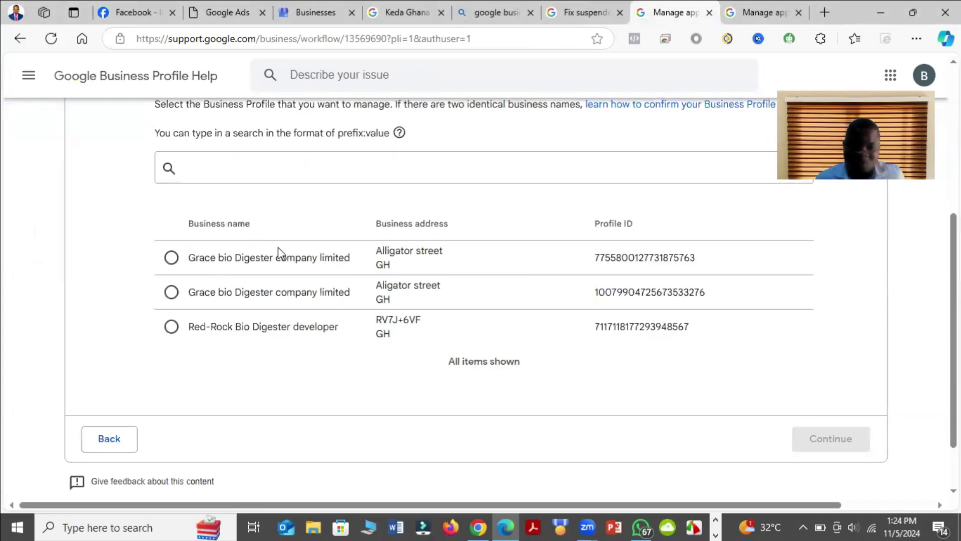
click(315, 11)
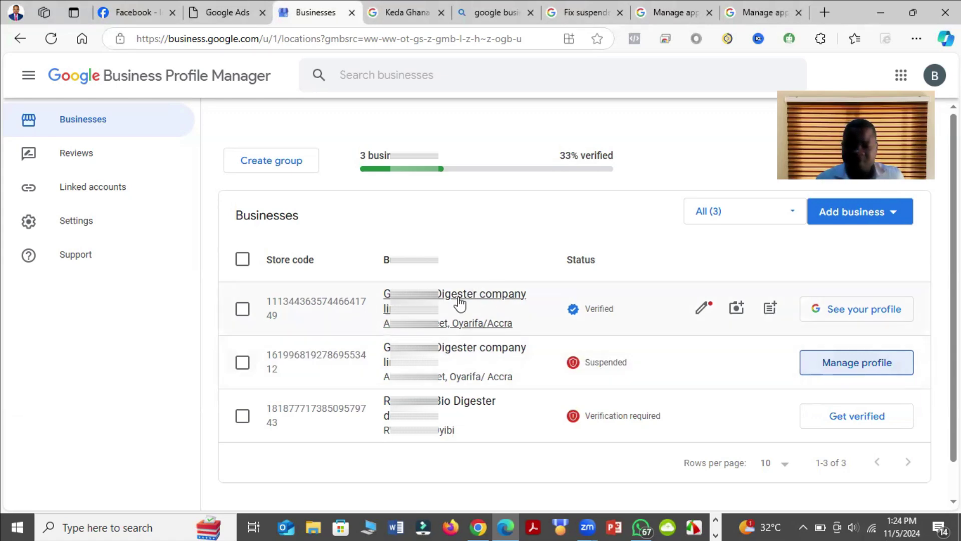
click(694, 10)
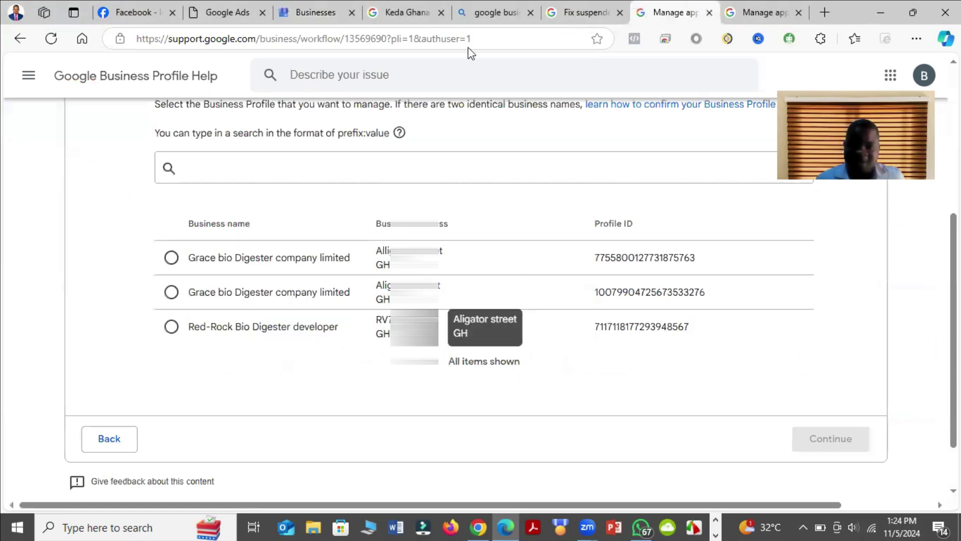
click(315, 12)
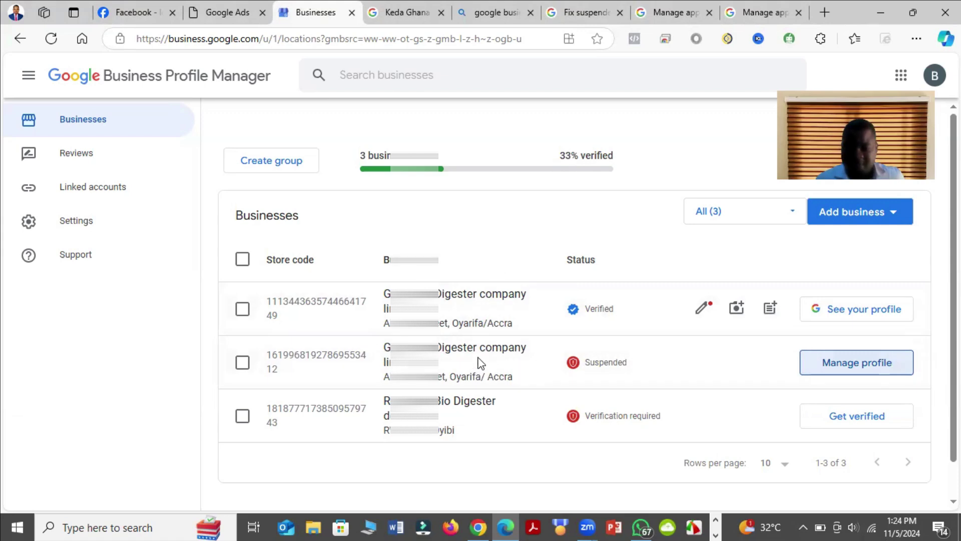
- Review the Keda Ghana profile's business info, then open its Business Profile settings to Advanced settings
click(869, 371)
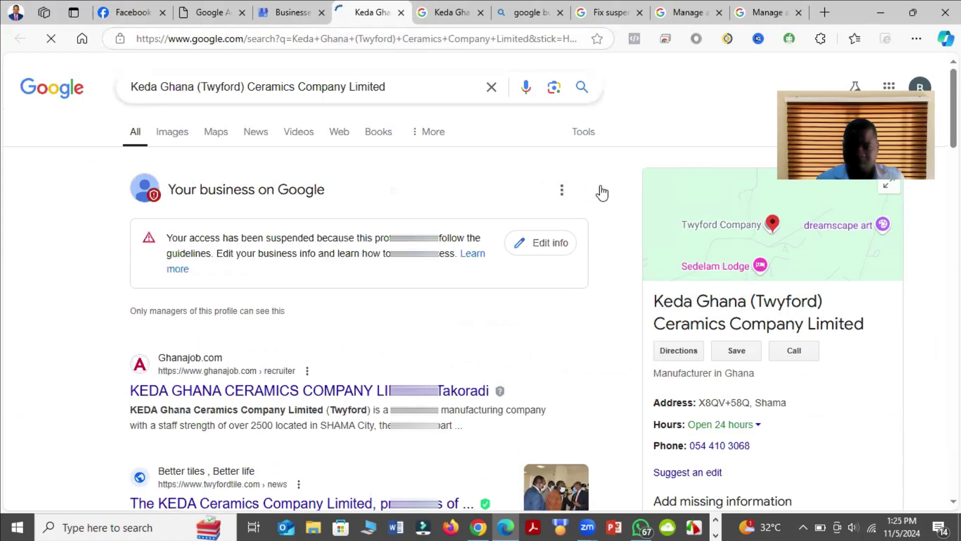
click(554, 243)
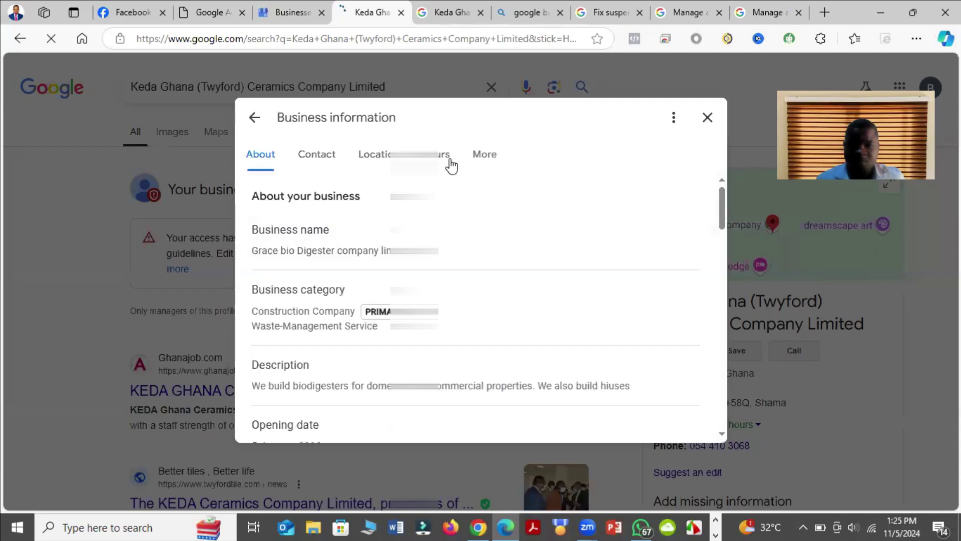
click(674, 120)
click(643, 137)
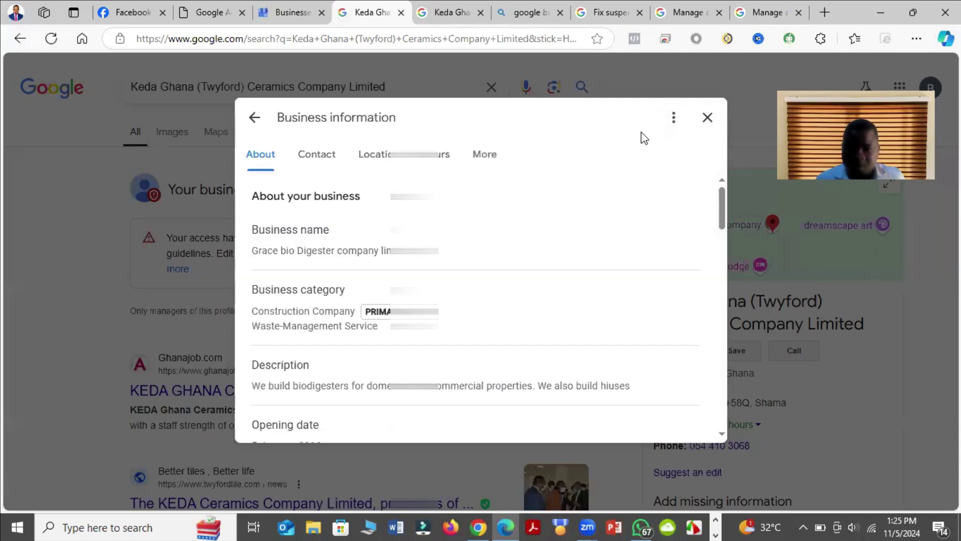
click(488, 155)
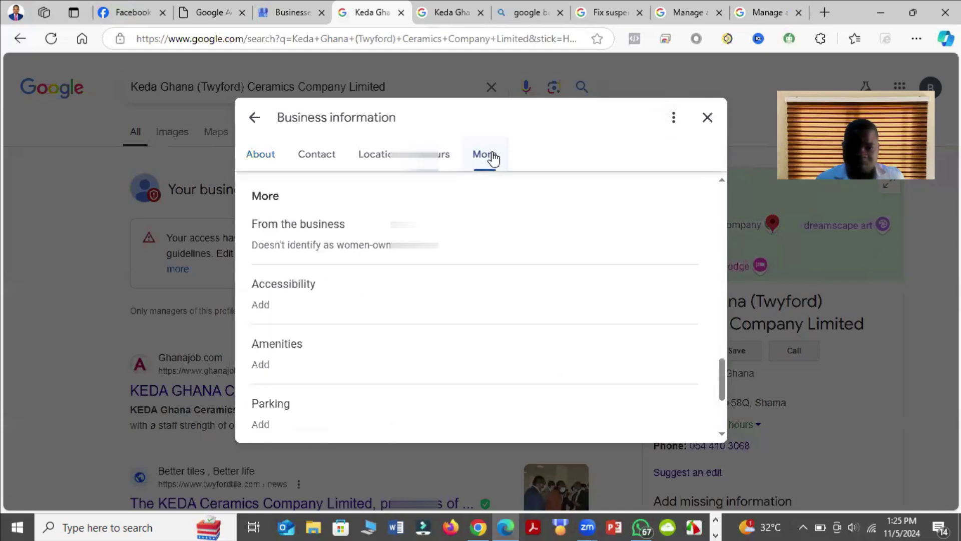
scroll(345, 301, down, 3)
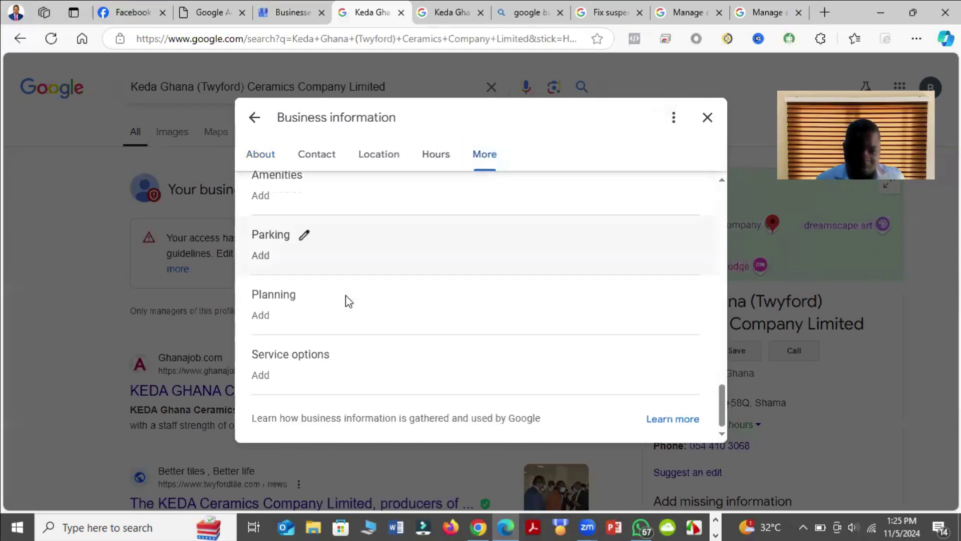
scroll(404, 239, up, 6)
key(Escape)
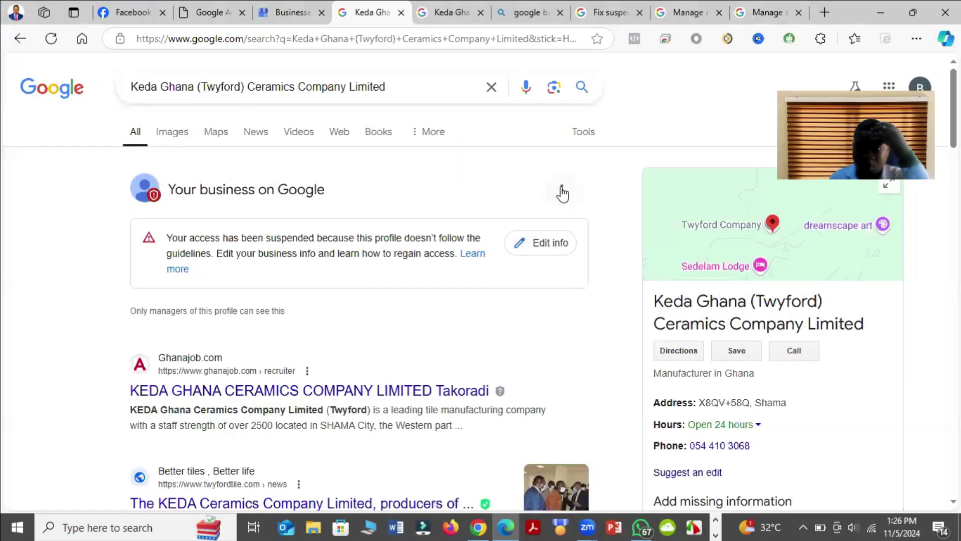
click(562, 190)
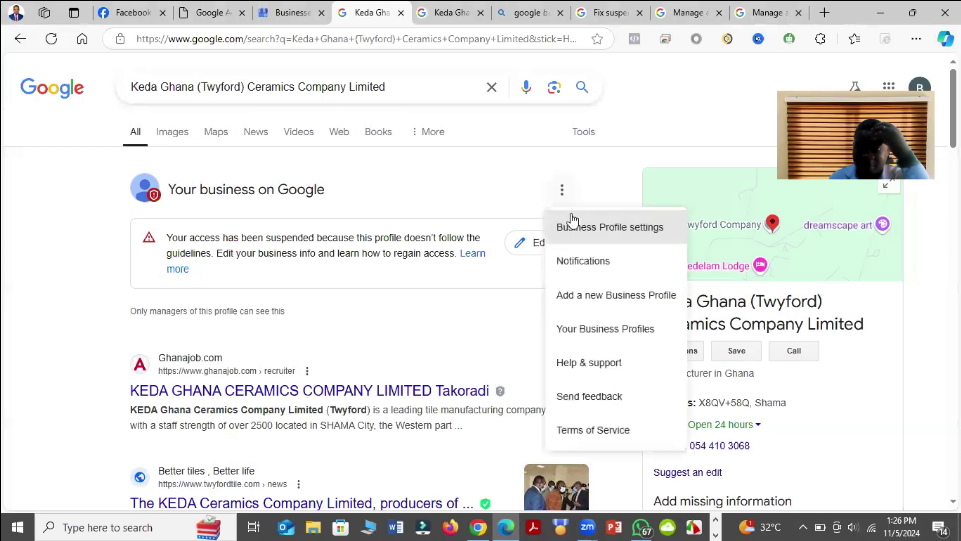
click(613, 232)
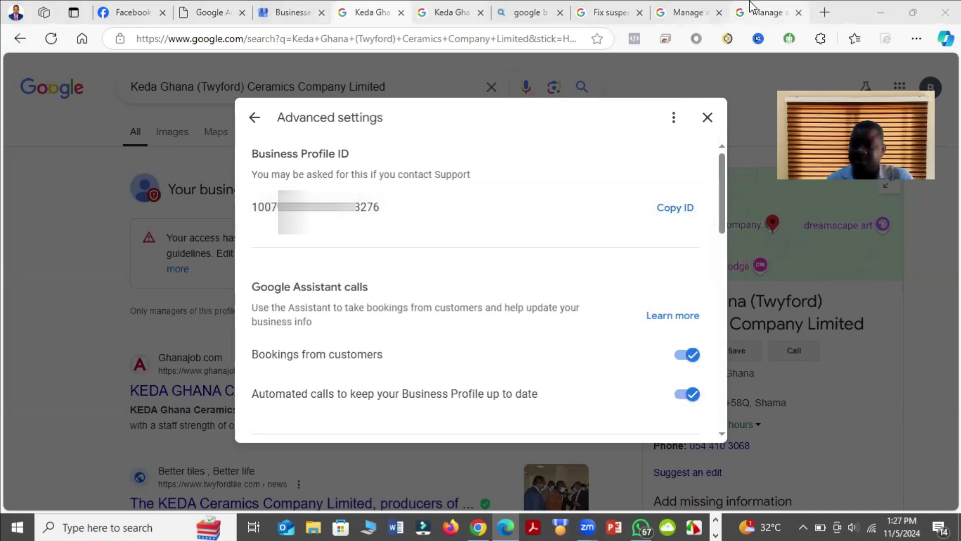
- Pick the Grace bio Digester company limited profile at Aligator street and continue to its decisions
click(688, 12)
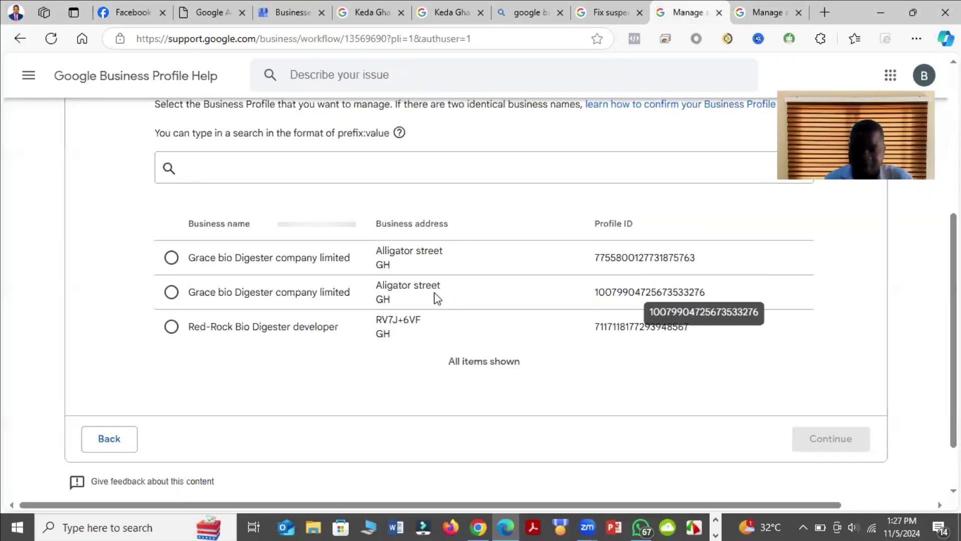
click(168, 294)
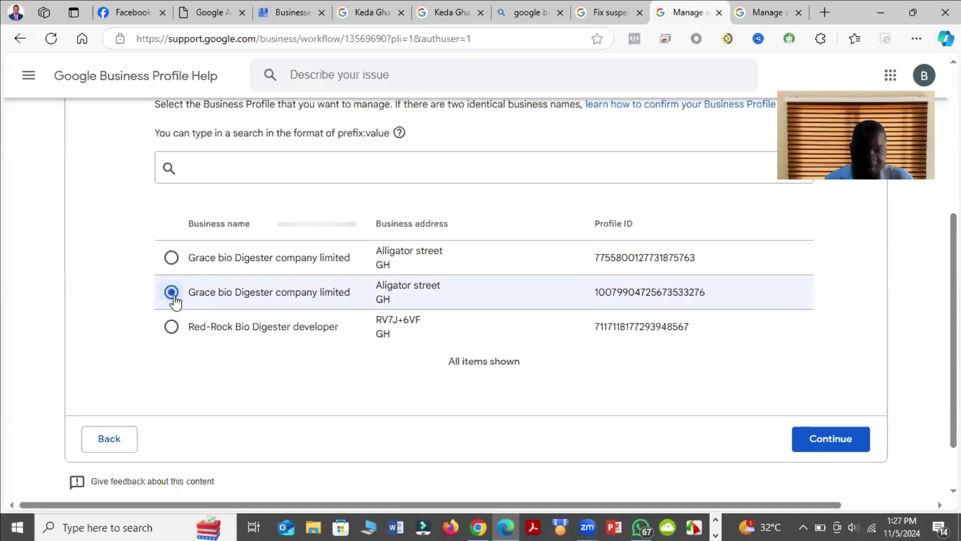
click(848, 446)
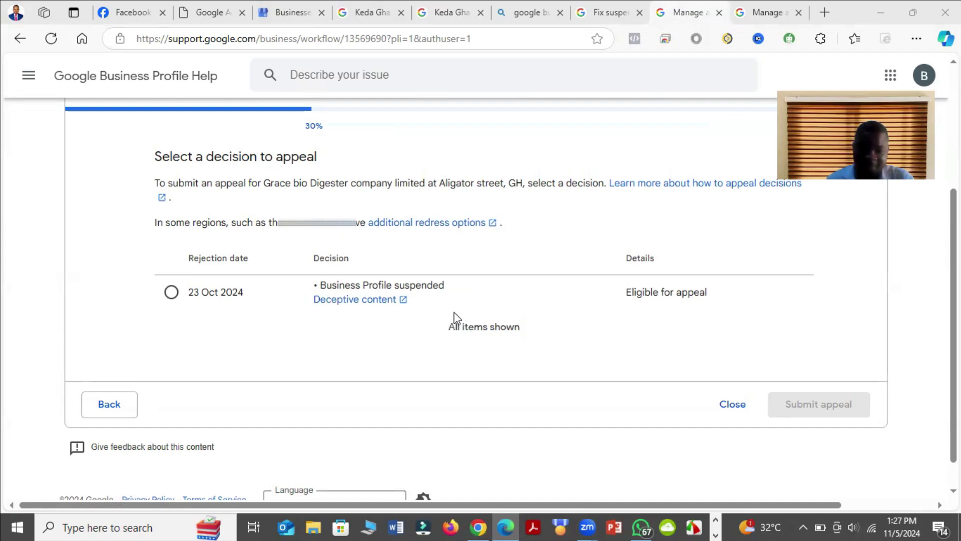
- Choose the 23 Oct 2024 Deceptive content suspension as the decision to appeal
click(173, 292)
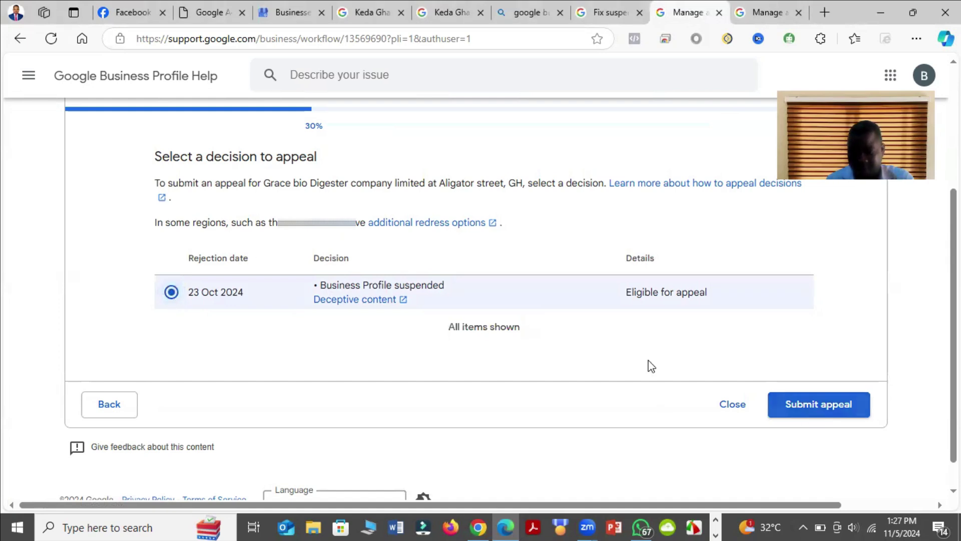
scroll(616, 354, down, 1)
scroll(581, 320, up, 5)
scroll(658, 337, down, 5)
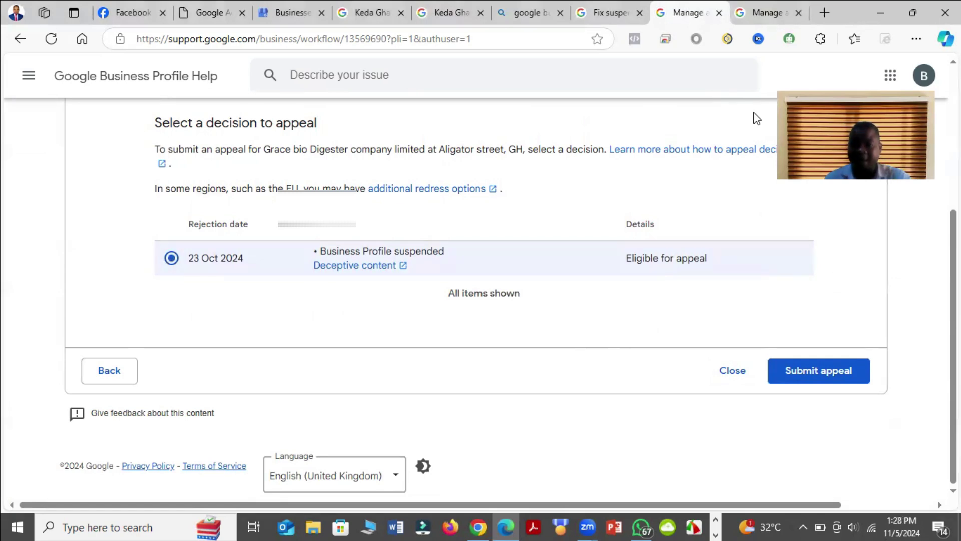
- Cycle through the Keda Ghana, Bing and Advanced settings tabs, then open the other Manage appeals tab
click(475, 10)
click(510, 7)
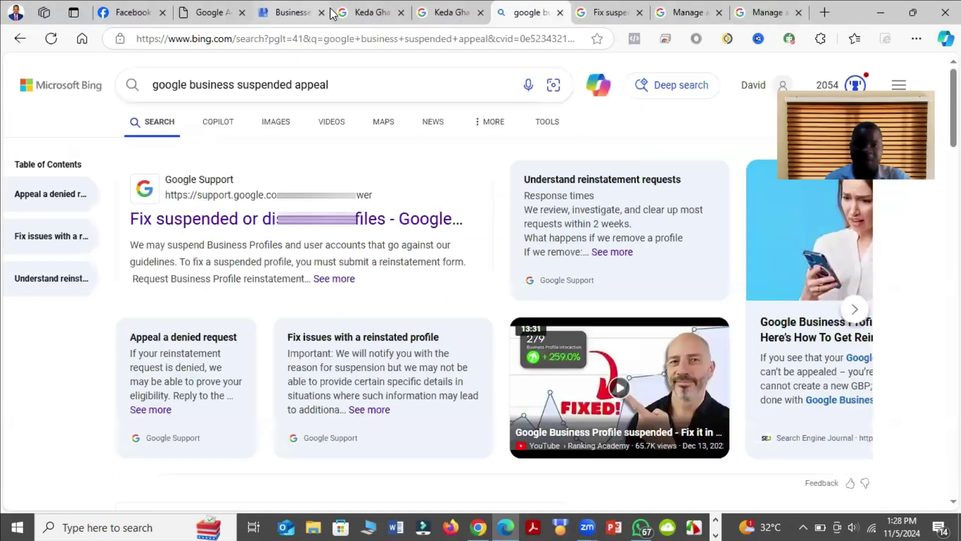
click(366, 11)
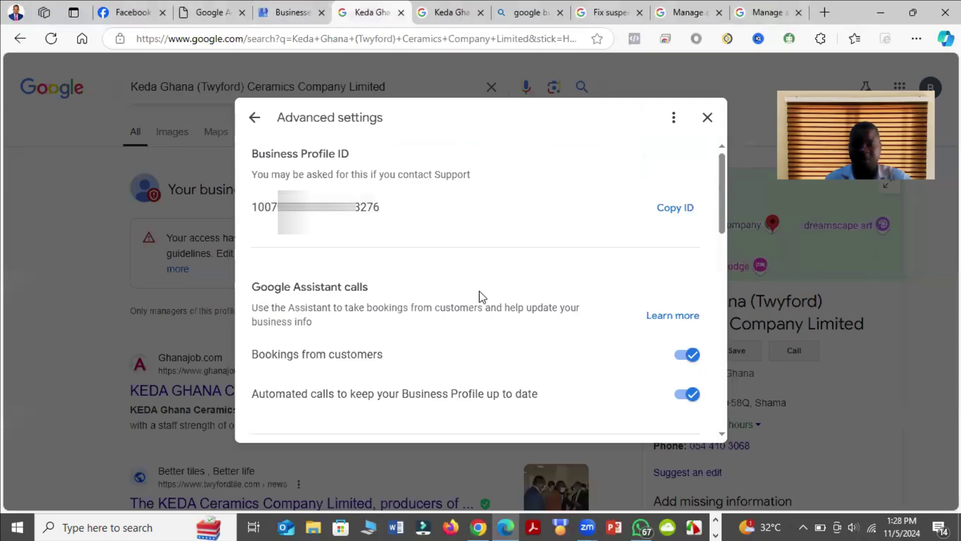
click(782, 7)
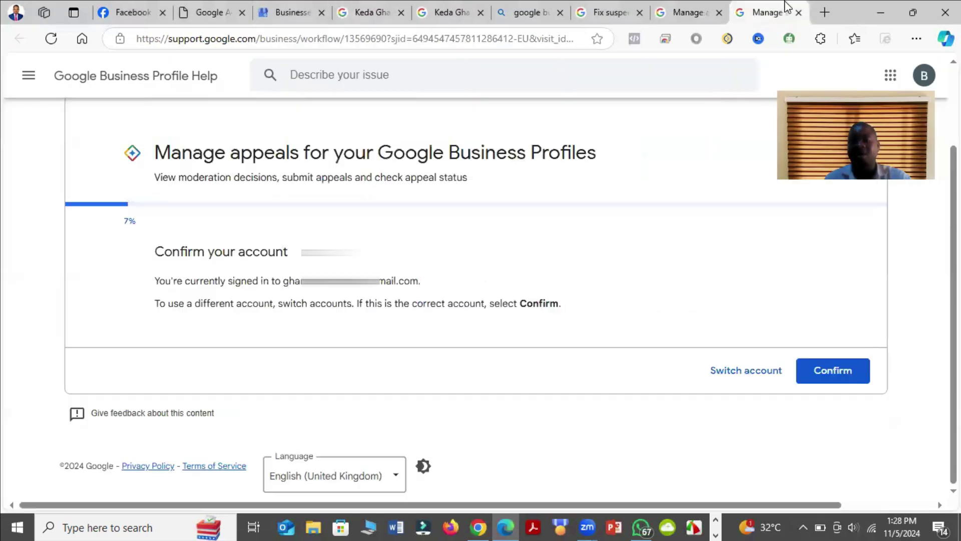
mouse_move(860, 301)
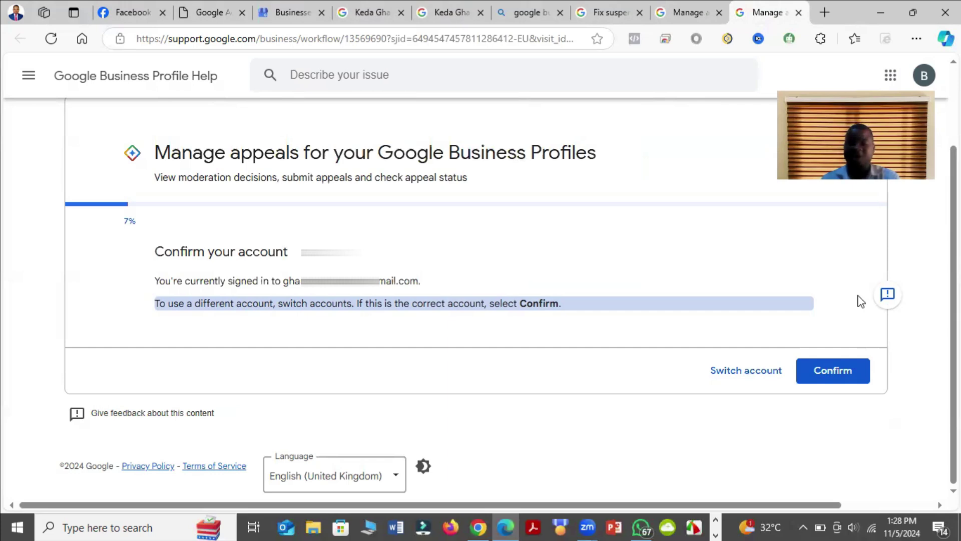
click(833, 288)
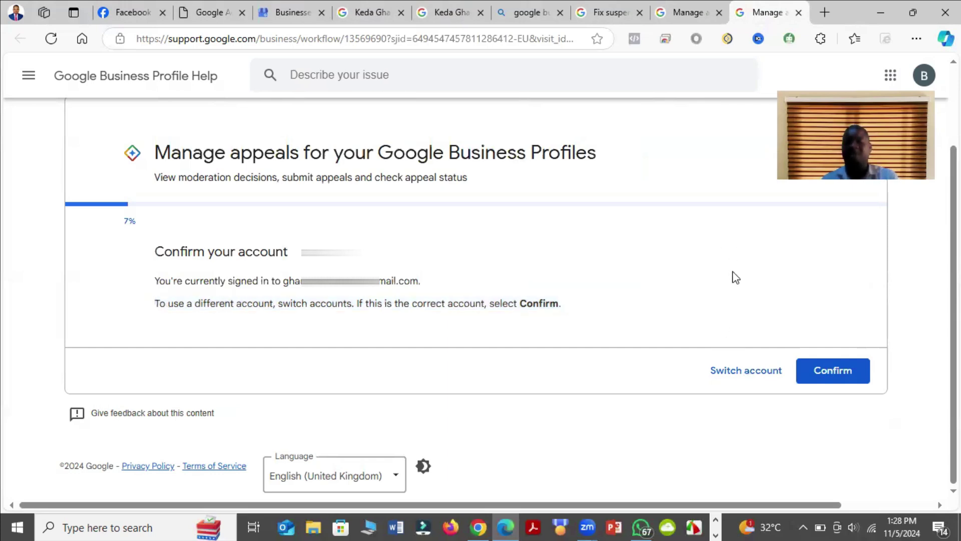